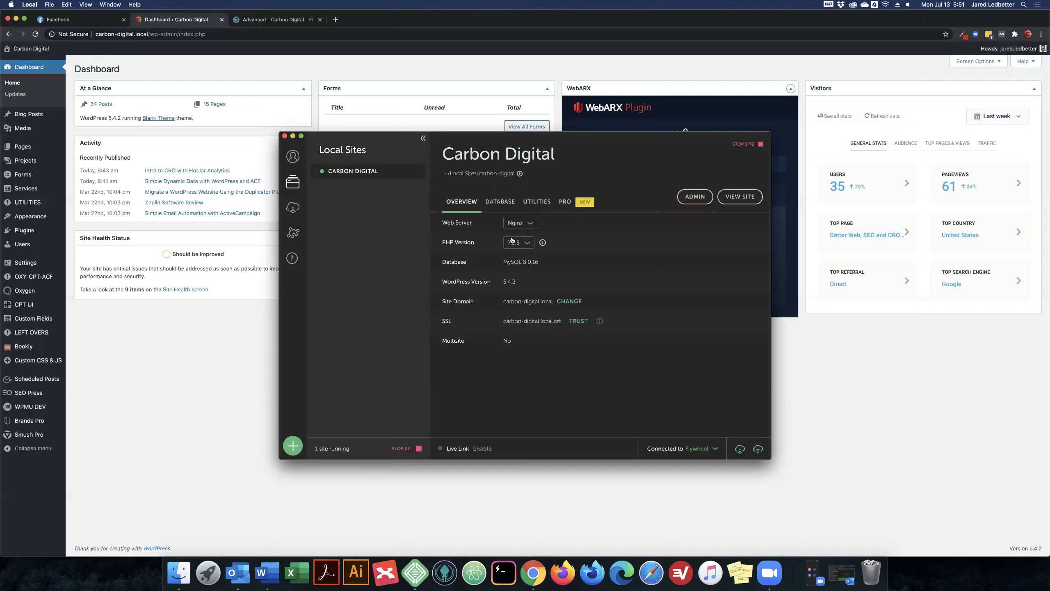
Review the push options (Carbon Digital, Production, include database), then close them without pushing
left_click(758, 450)
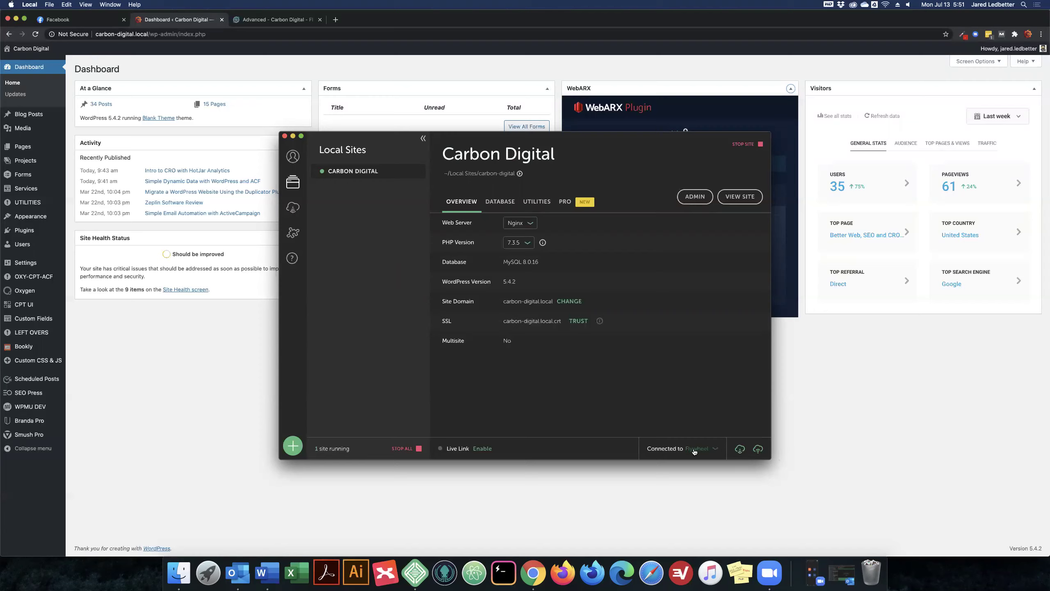
left_click(758, 449)
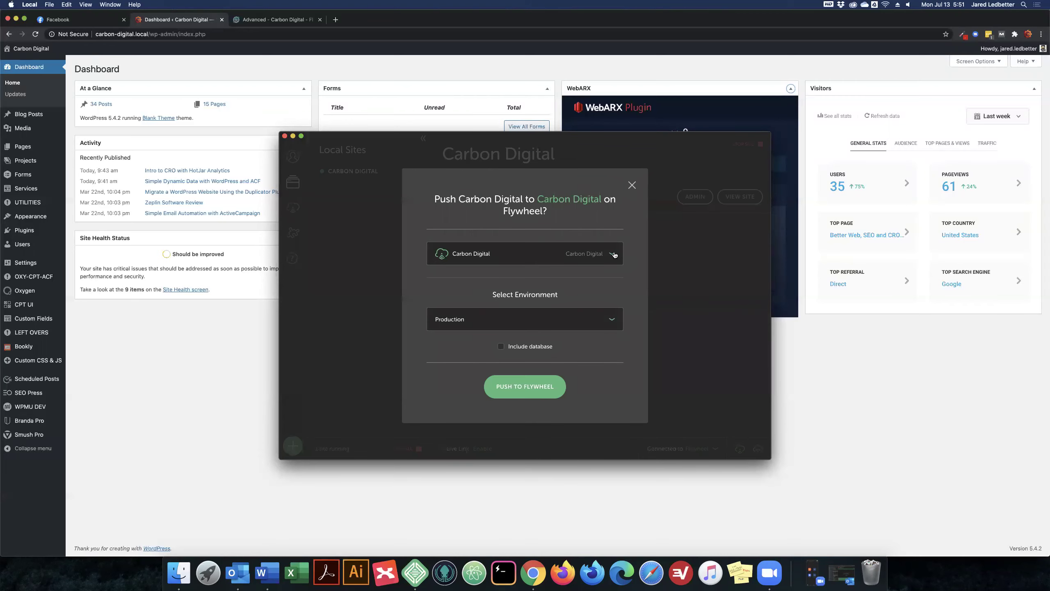
left_click(615, 254)
left_click(472, 273)
left_click(606, 321)
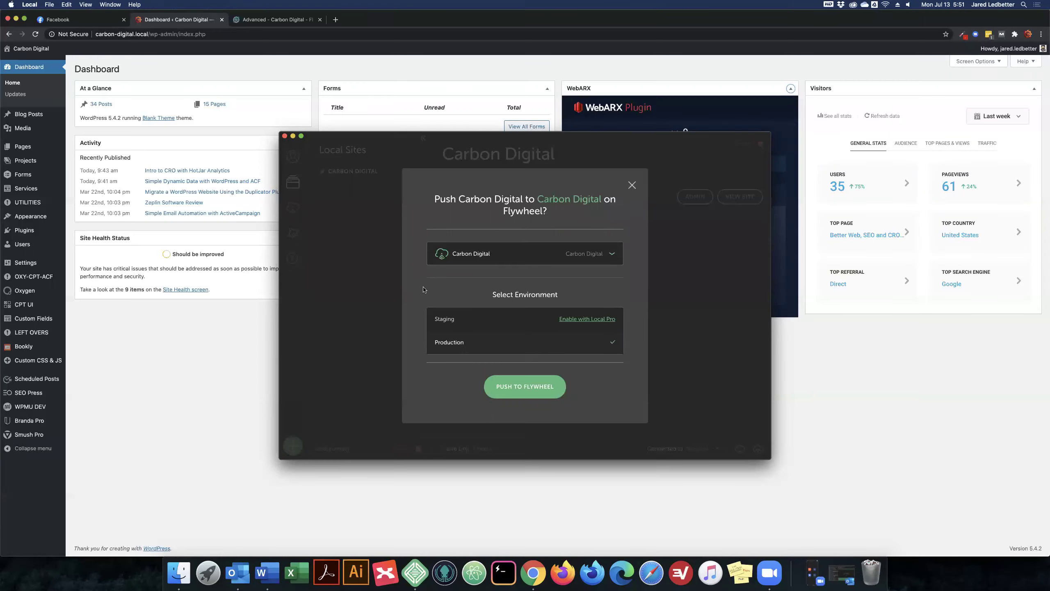
left_click(424, 289)
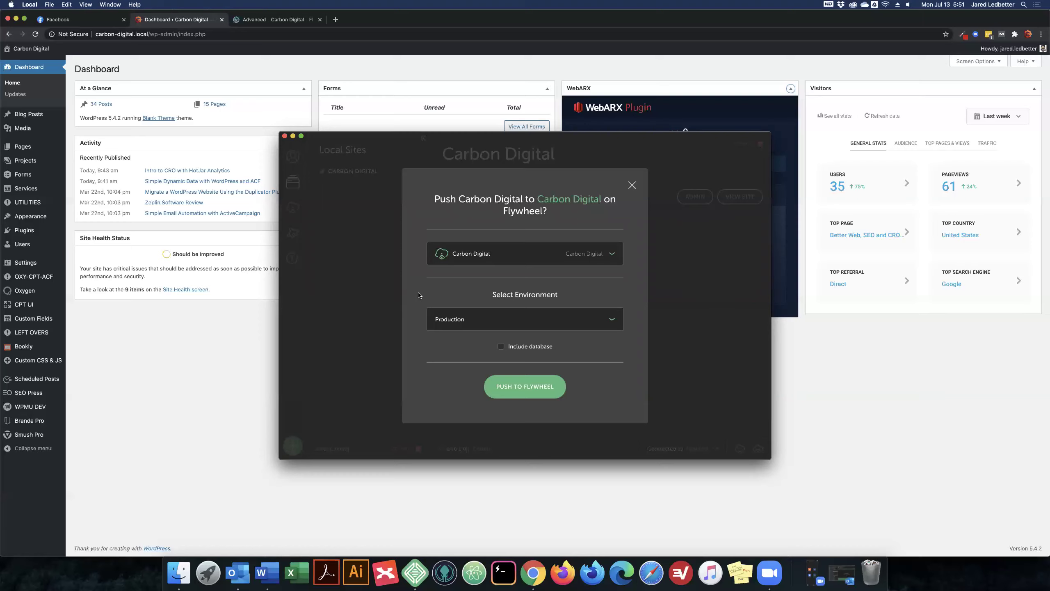
left_click(527, 349)
left_click(632, 185)
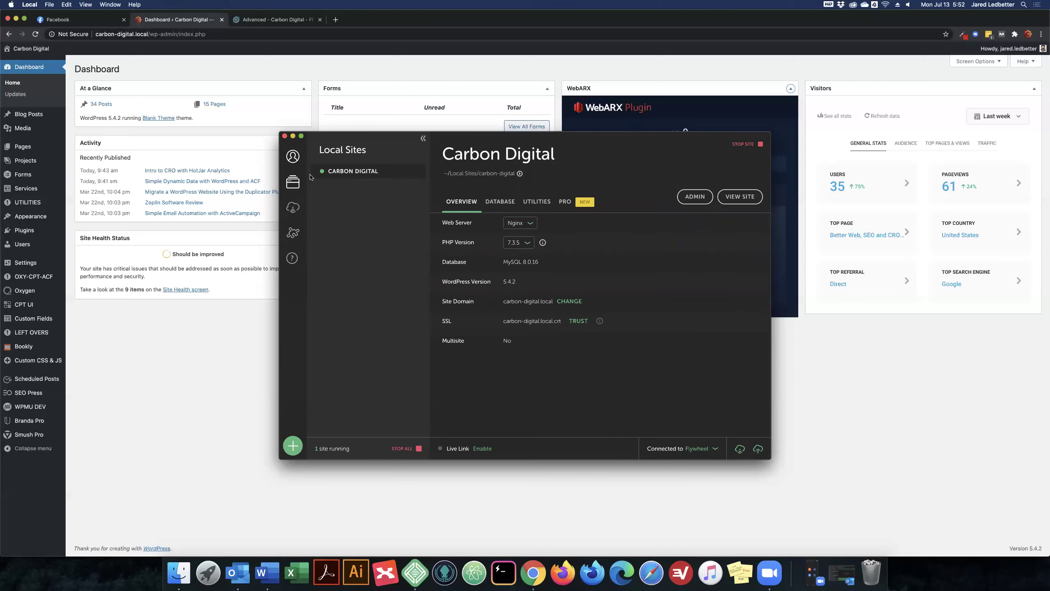
Open the Flywheel 'site is ready' email in Outlook and follow VIEW SITE to Carbon Digital
left_click(293, 137)
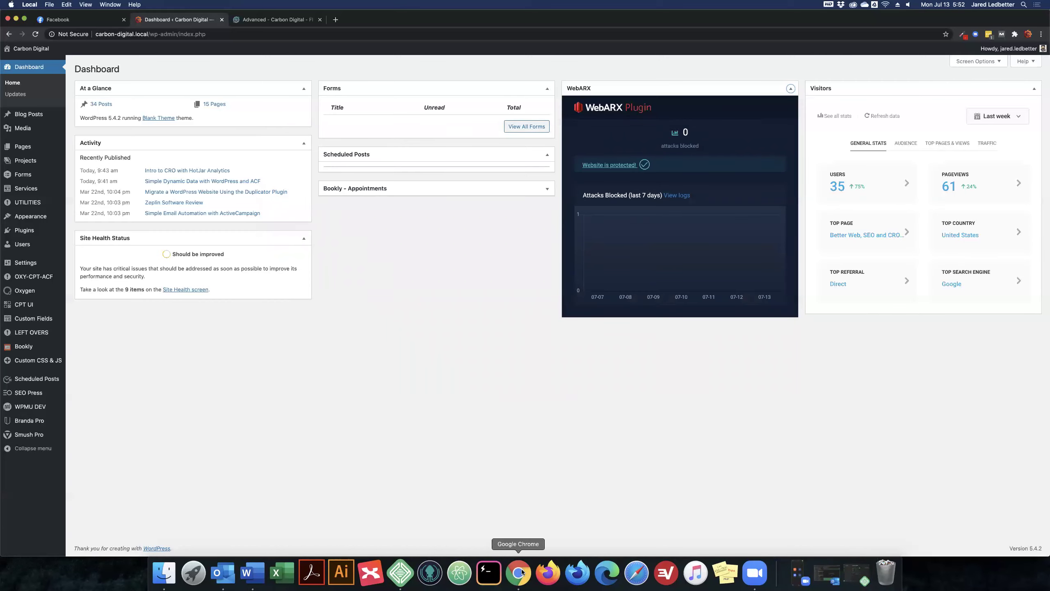
right_click(228, 564)
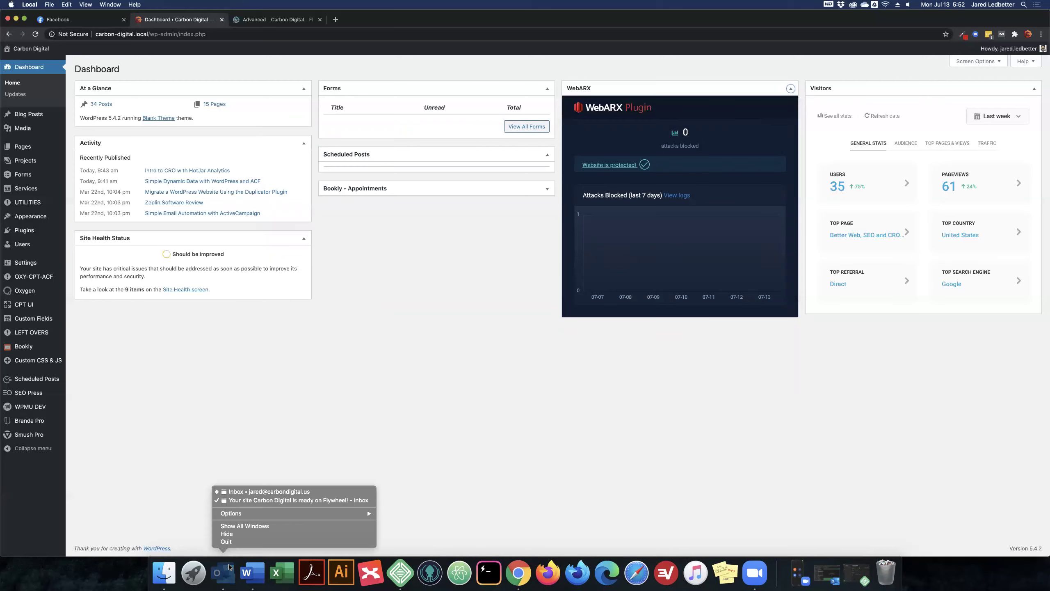
left_click(251, 500)
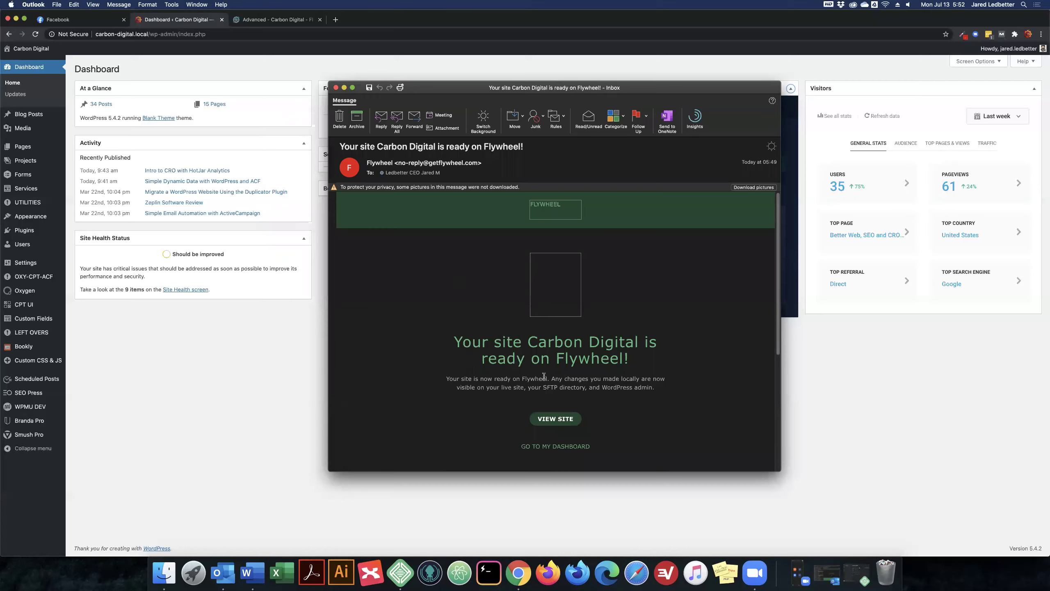
left_click(541, 412)
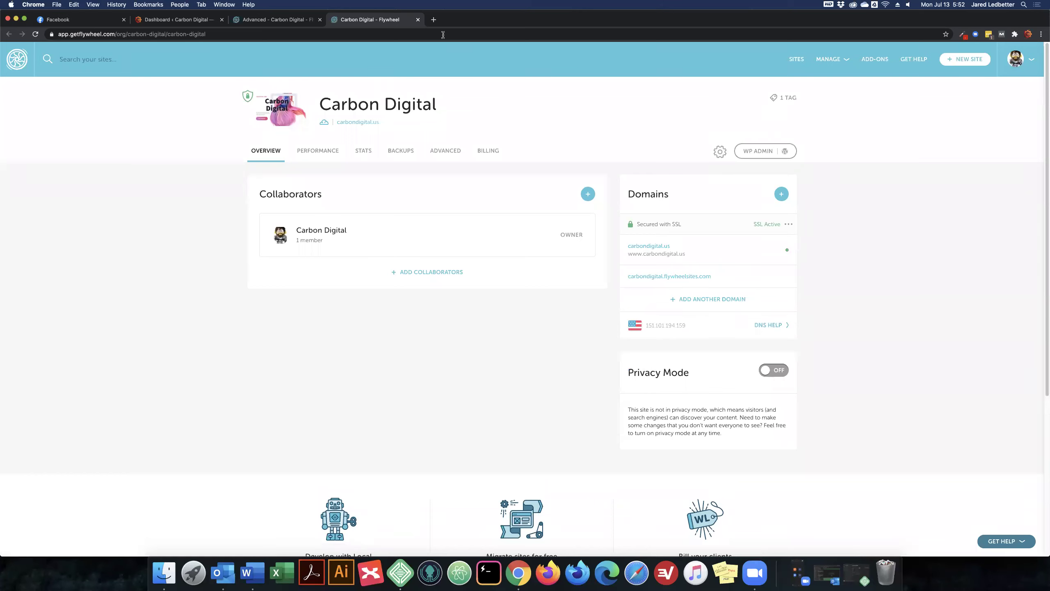
Close the old Advanced tab, view carbondigital.us in a new tab, then return to Flywheel
left_click(320, 20)
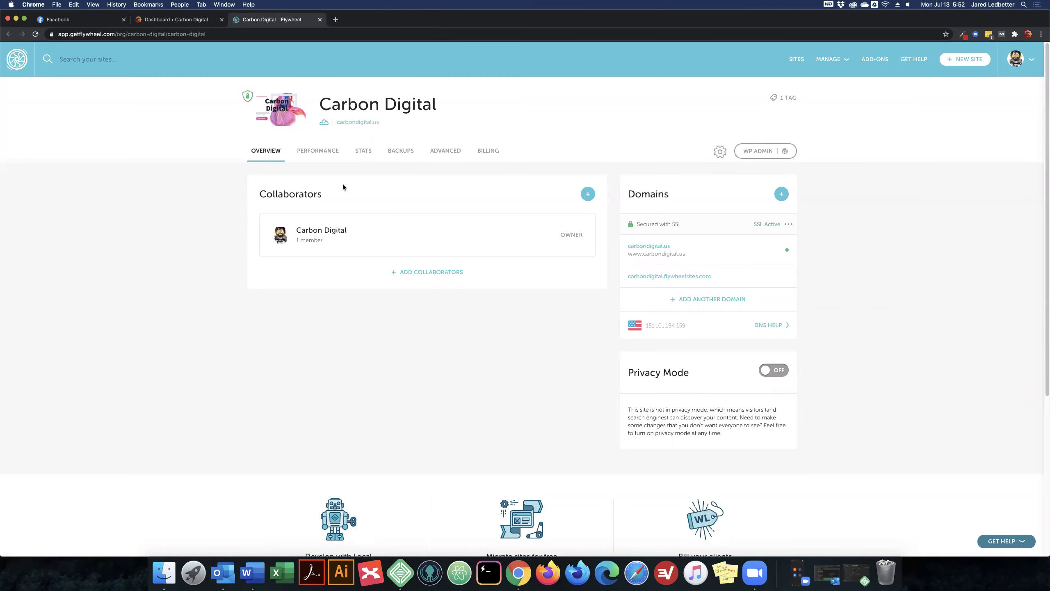
left_click(353, 123, "super")
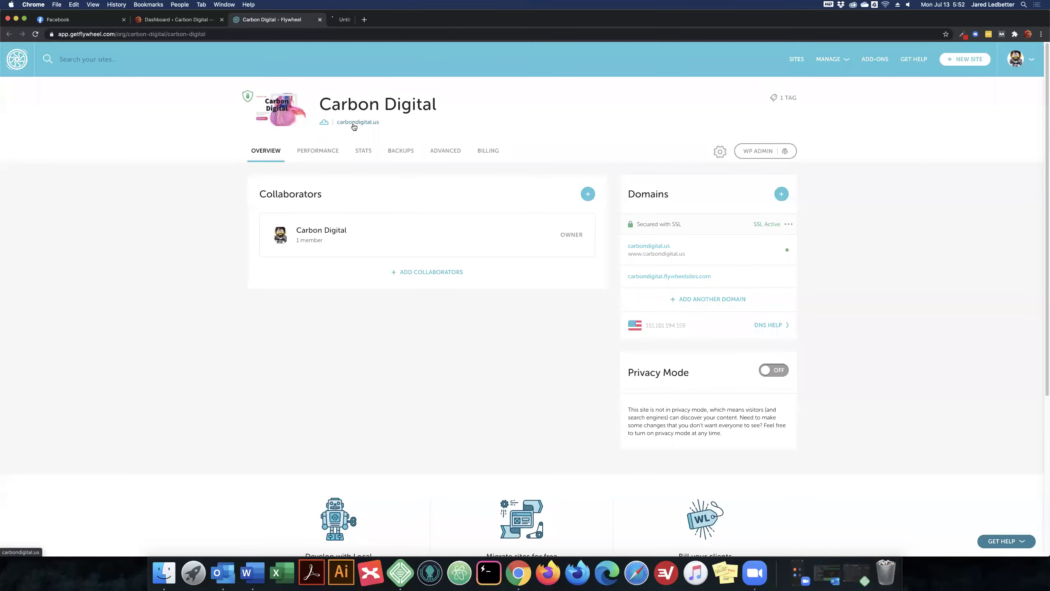
left_click(377, 19)
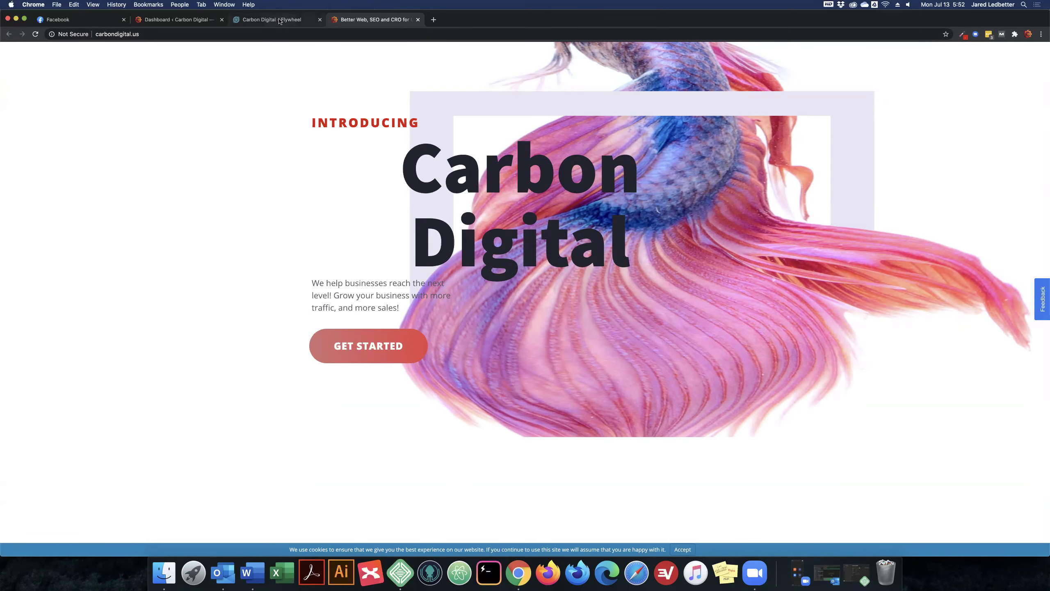
left_click(280, 20)
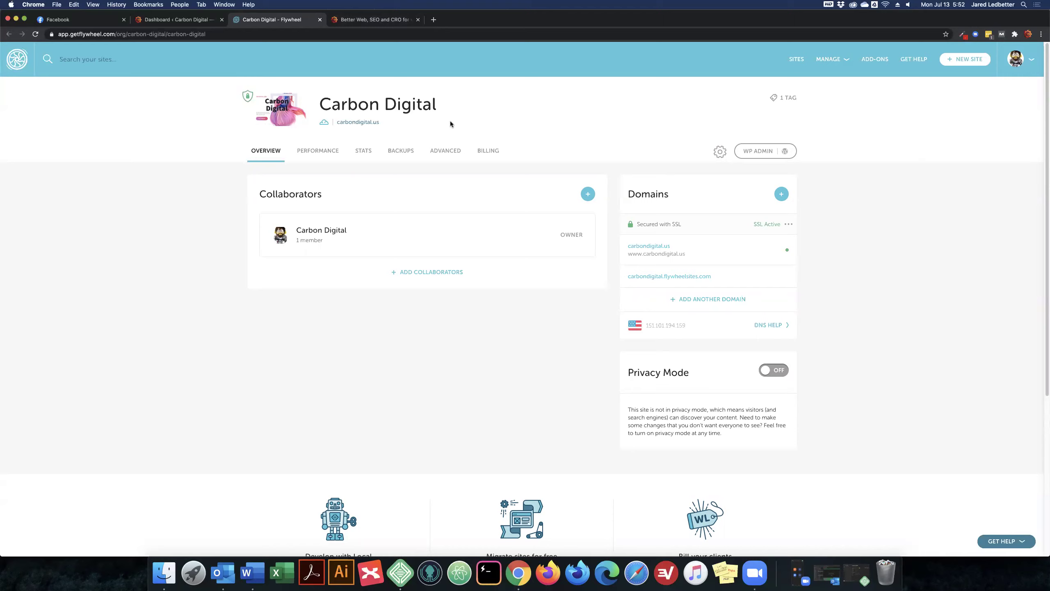
Flush Carbon Digital's cache from the ADVANCED Quick Actions and reload the carbondigital.us tab
left_click(450, 152)
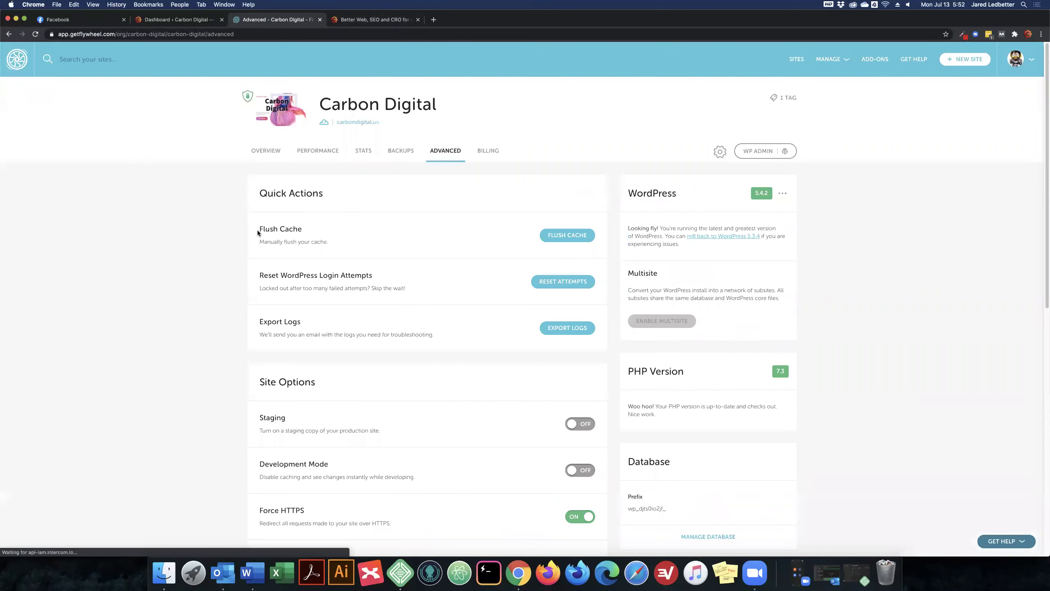
triple_click(315, 230)
left_click(565, 235)
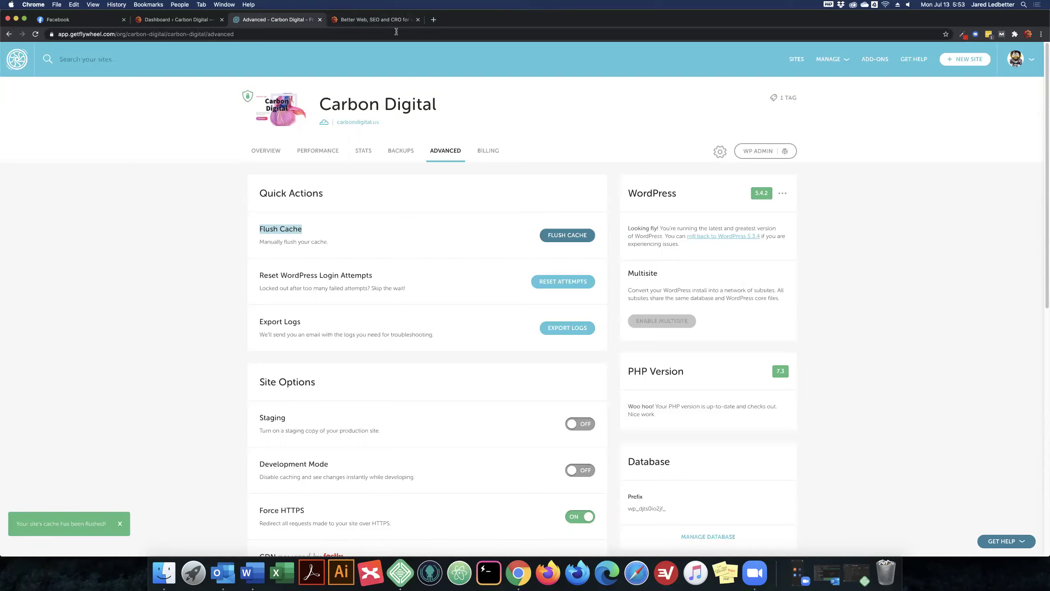
left_click(388, 19)
key("super+r")
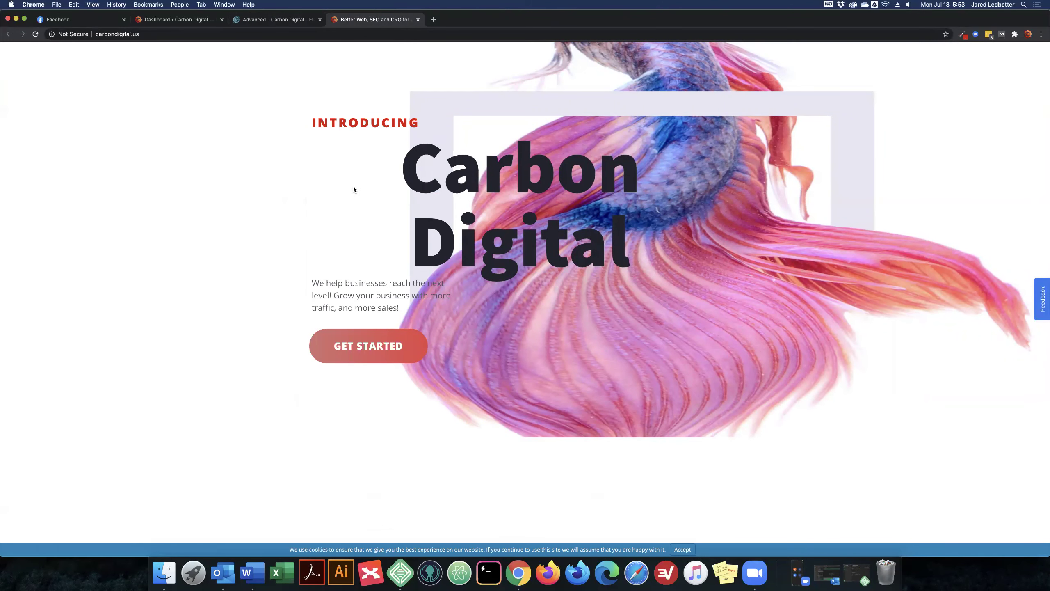
Load the carbondigital.us WordPress dashboard, sign in with the saved login, and open Oxygen > Settings
left_click(334, 35)
type("das")
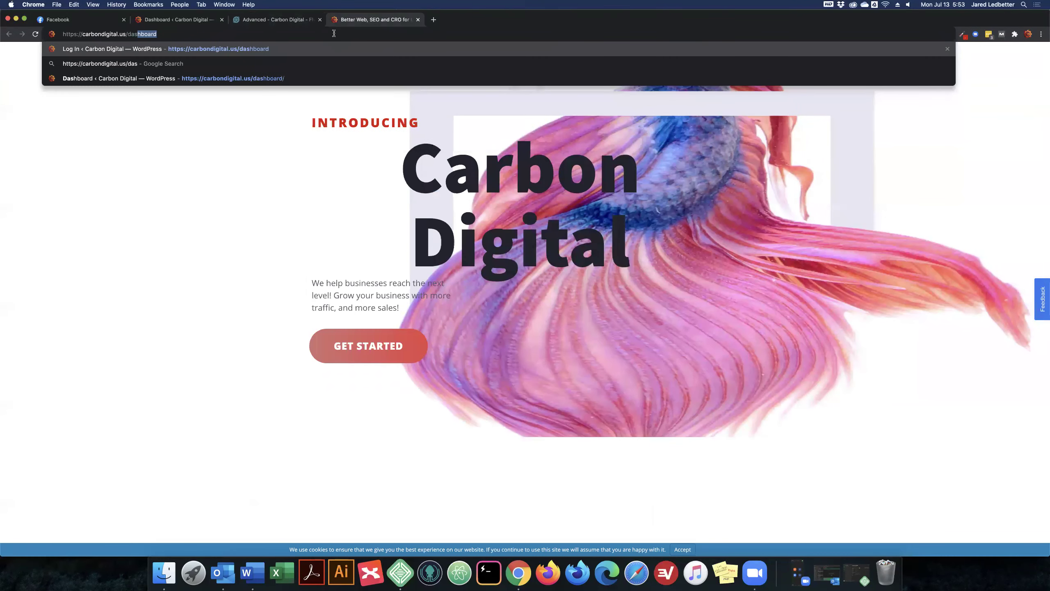
key("Return")
left_click(724, 284)
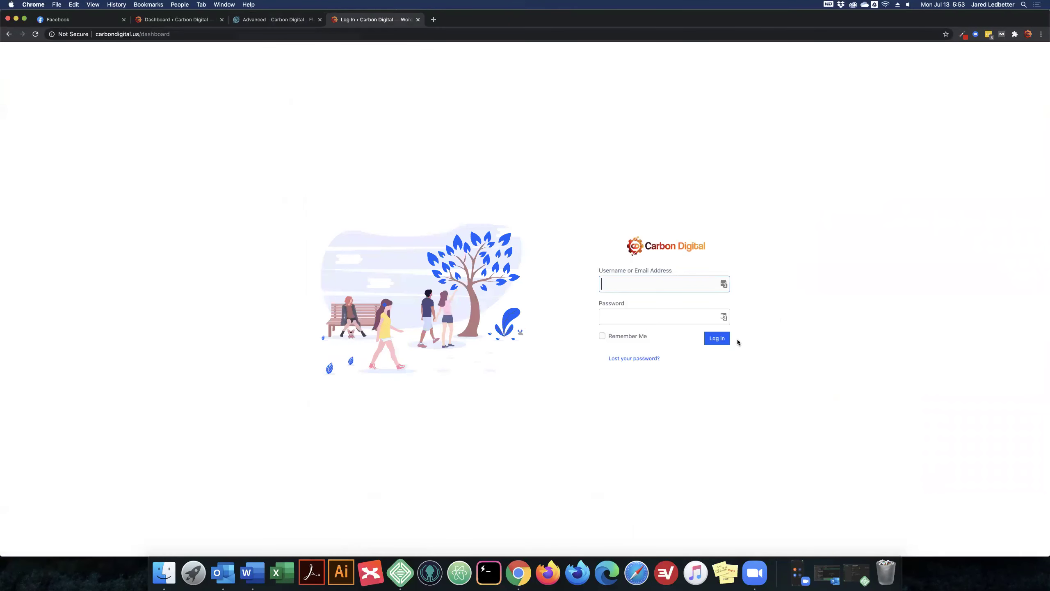
left_click(696, 365)
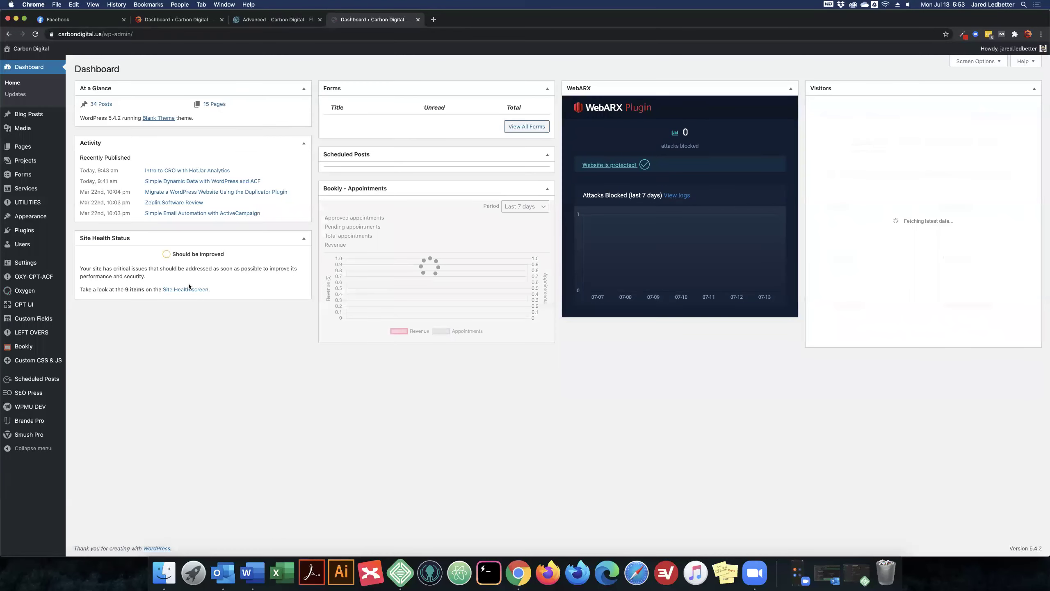
mouse_move(66, 290)
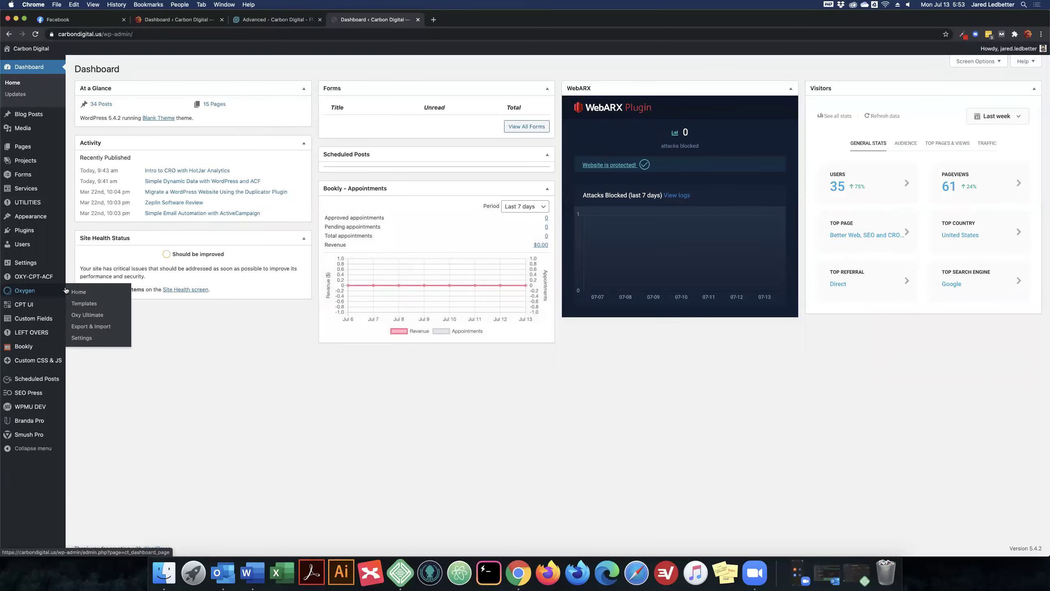
left_click(86, 338)
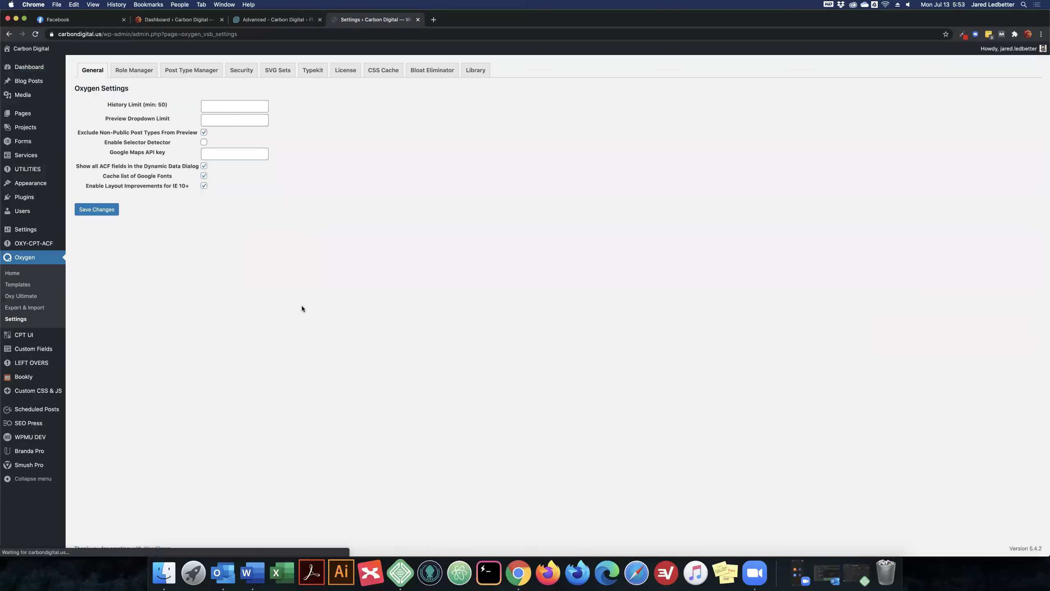
In Oxygen's Security tab, confirm the backup and sign all shortcodes on page and ct_template posts
left_click(248, 71)
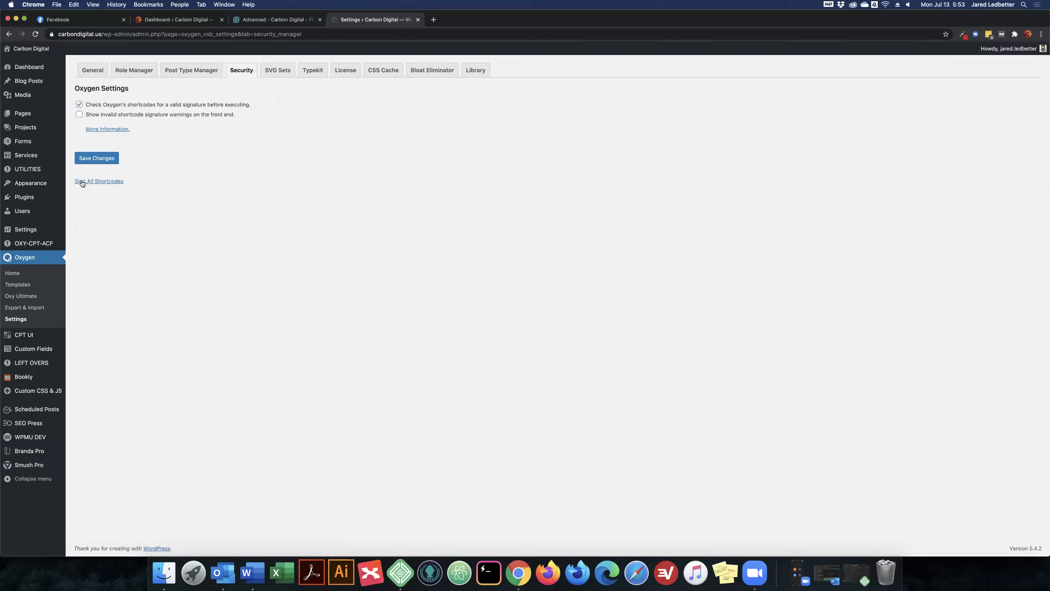
left_click(113, 183)
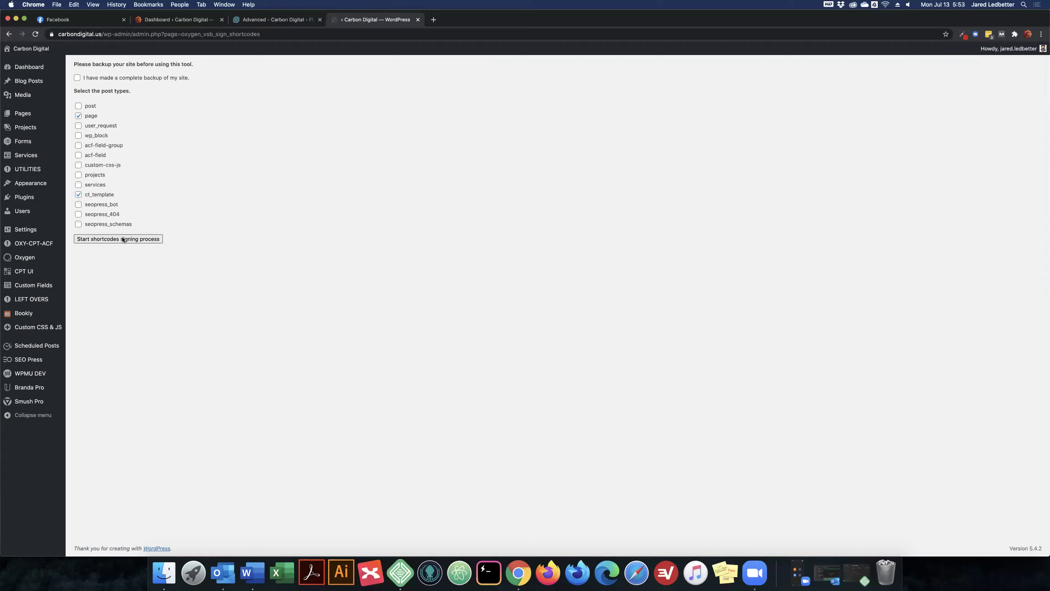
left_click(143, 78)
left_click(120, 239)
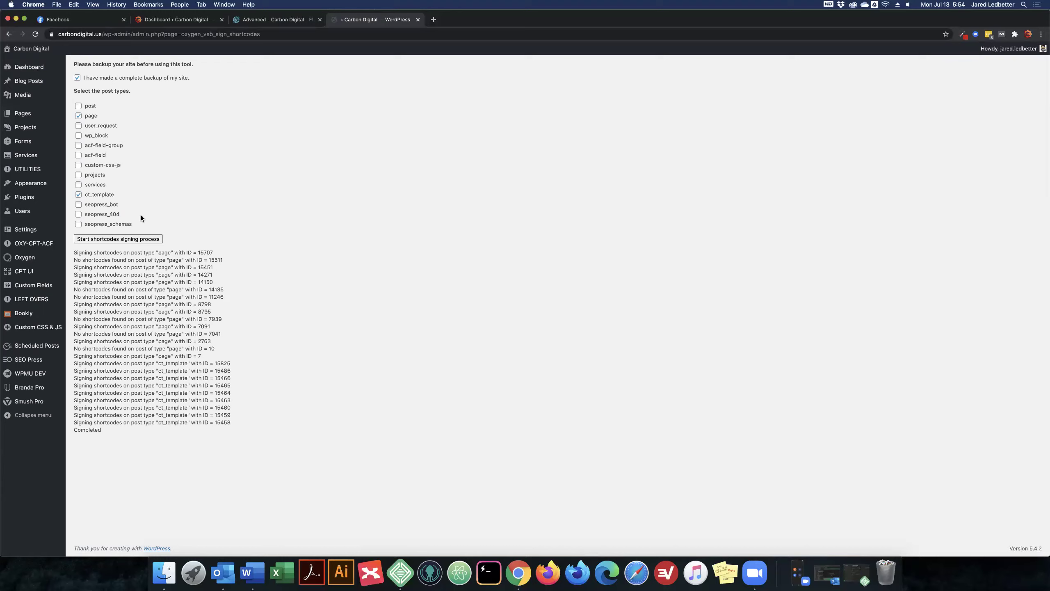
mouse_move(42, 50)
left_click(15, 63, "super")
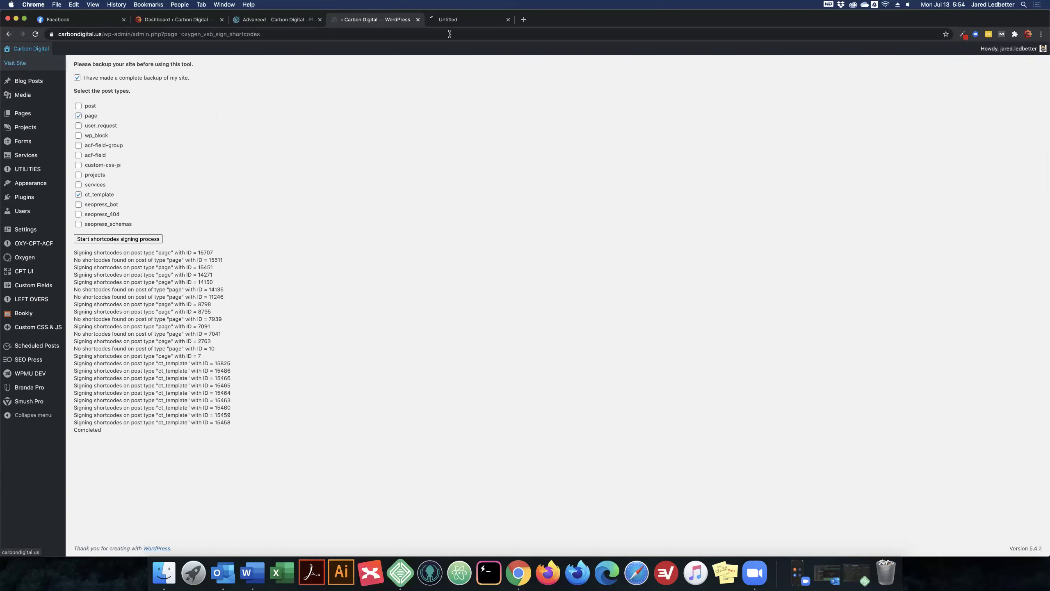
Scroll through the live Carbon Digital homepage, then return to the completed signing log
left_click(473, 20)
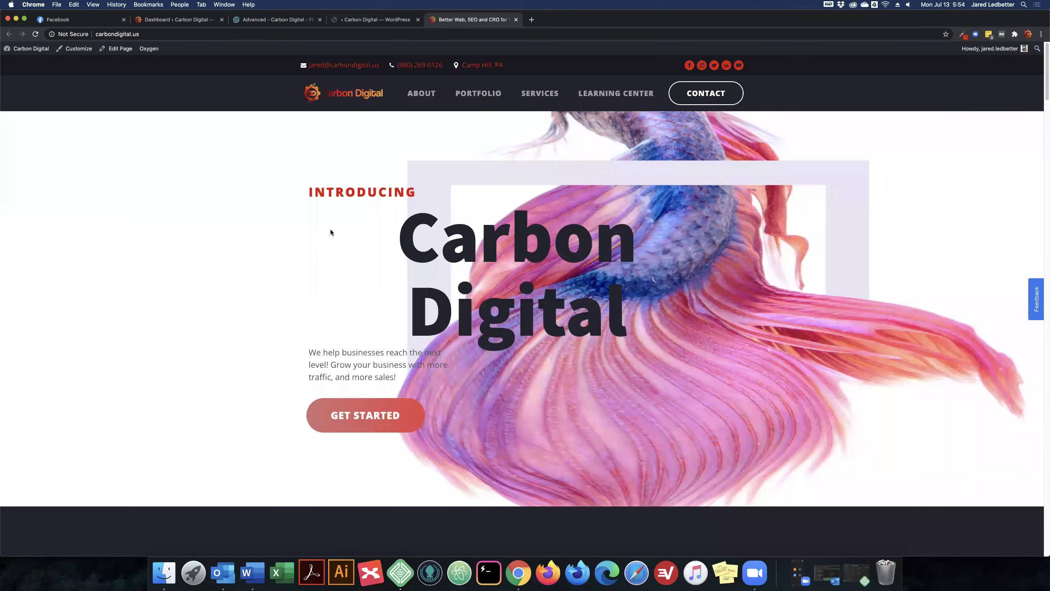
scroll(296, 213, "down", 20)
scroll(297, 214, "down", 20)
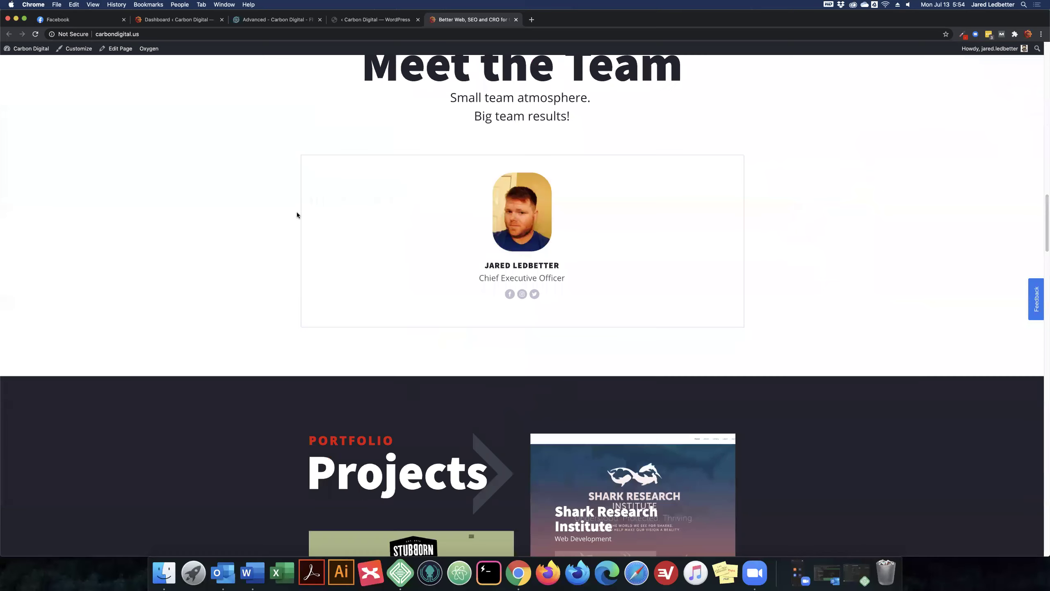
scroll(297, 214, "up", 15)
scroll(297, 212, "up", 20)
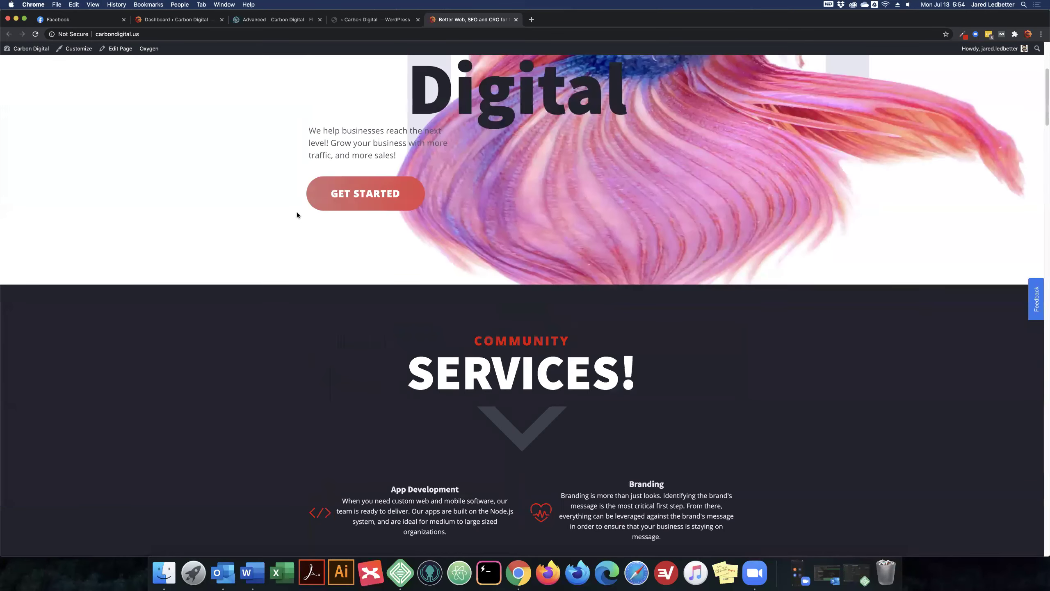
left_click(384, 20)
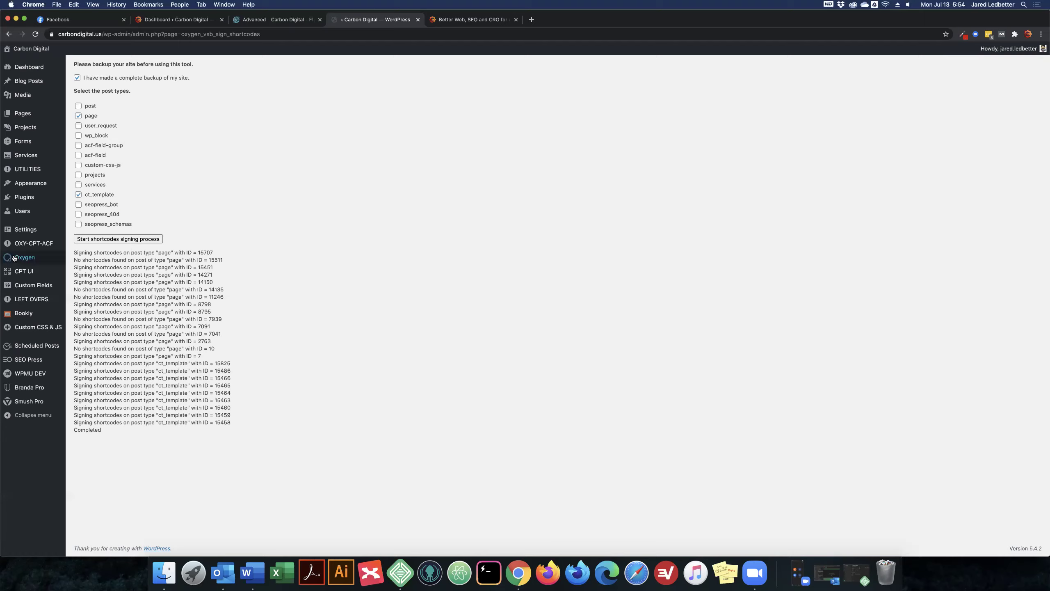
mouse_move(14, 257)
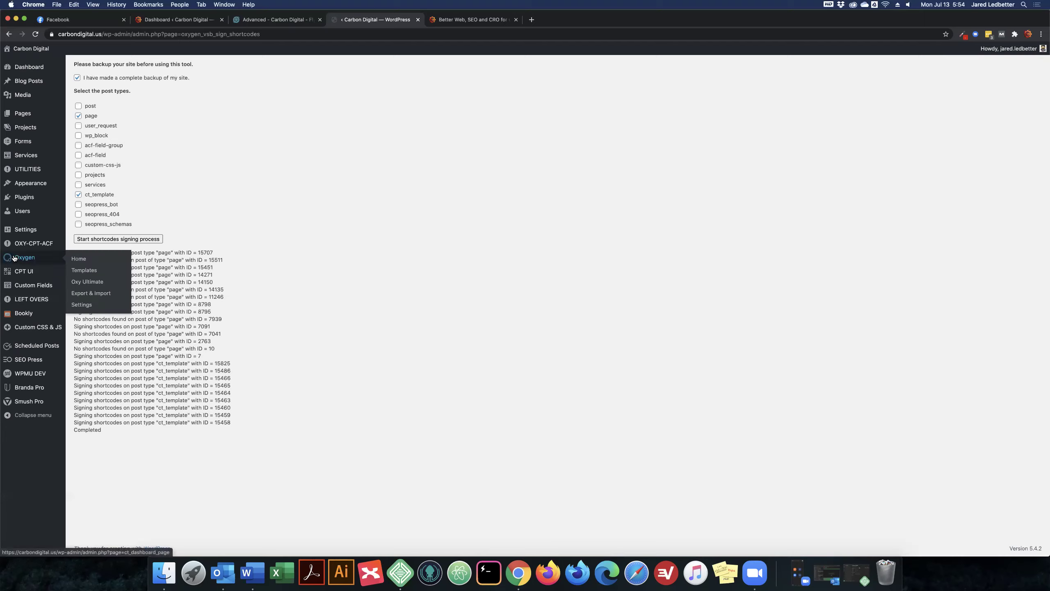
Regenerate Oxygen's CSS cache from the CSS Cache tab until 'All done!', then switch to the homepage
left_click(83, 305)
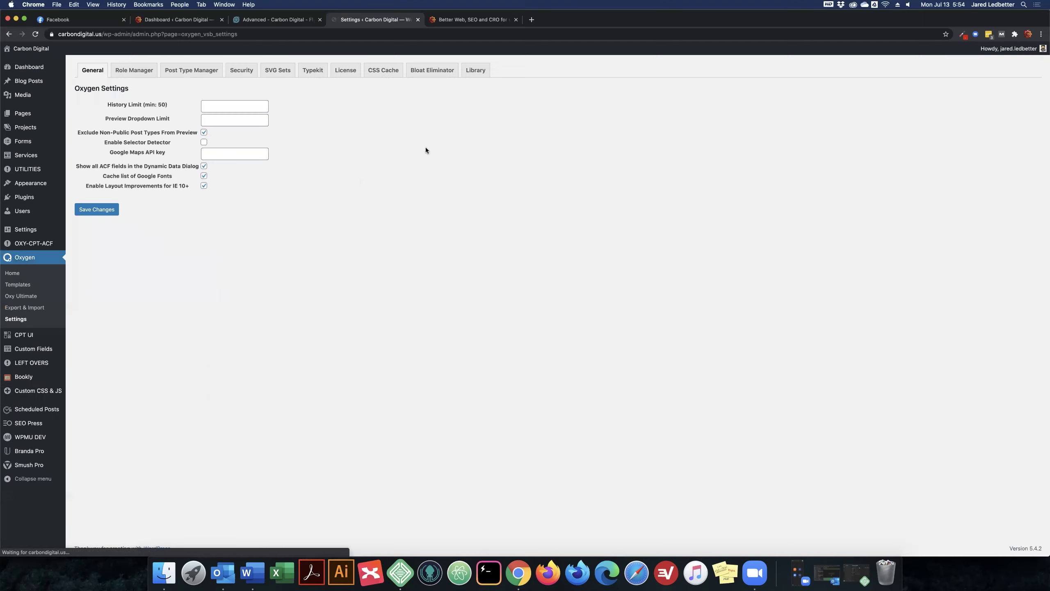
left_click(384, 71)
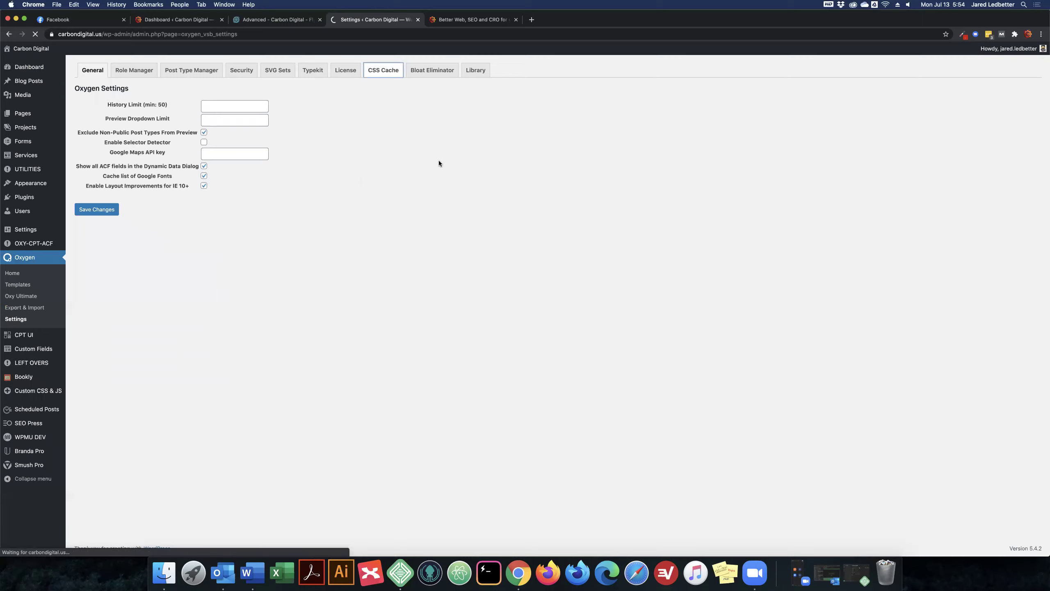
left_click(98, 176)
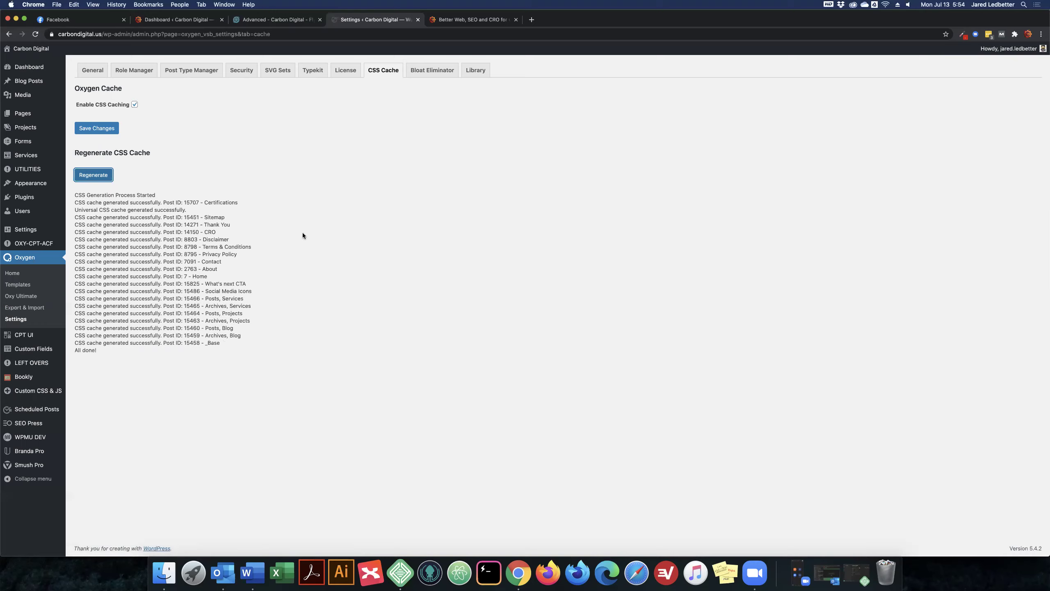
left_click(476, 19)
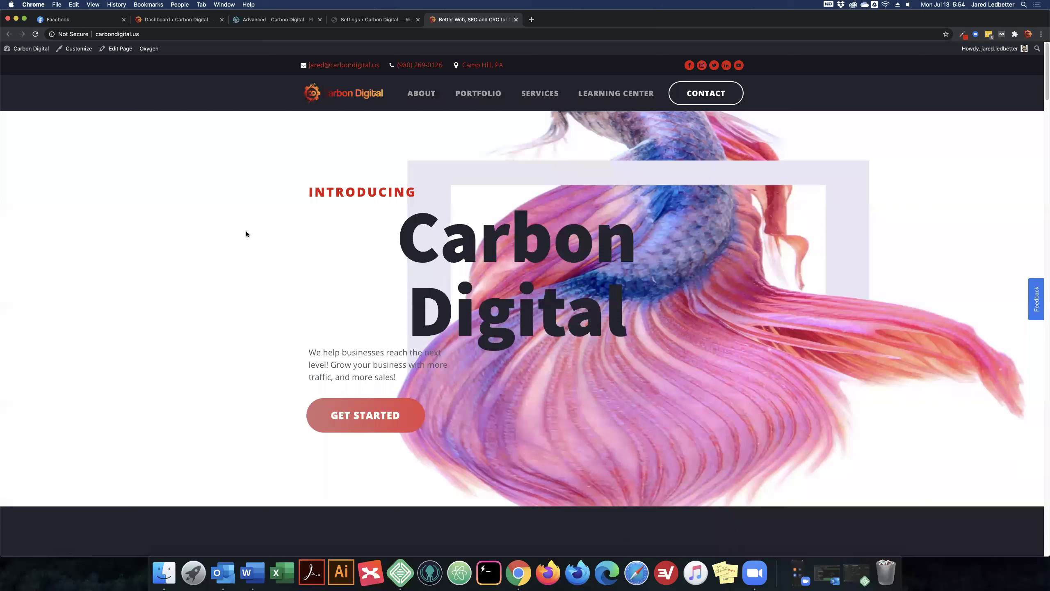
Reload carbondigital.us and scroll down through the restyled homepage and back to the top
key("super+r")
scroll(329, 230, "down", 20)
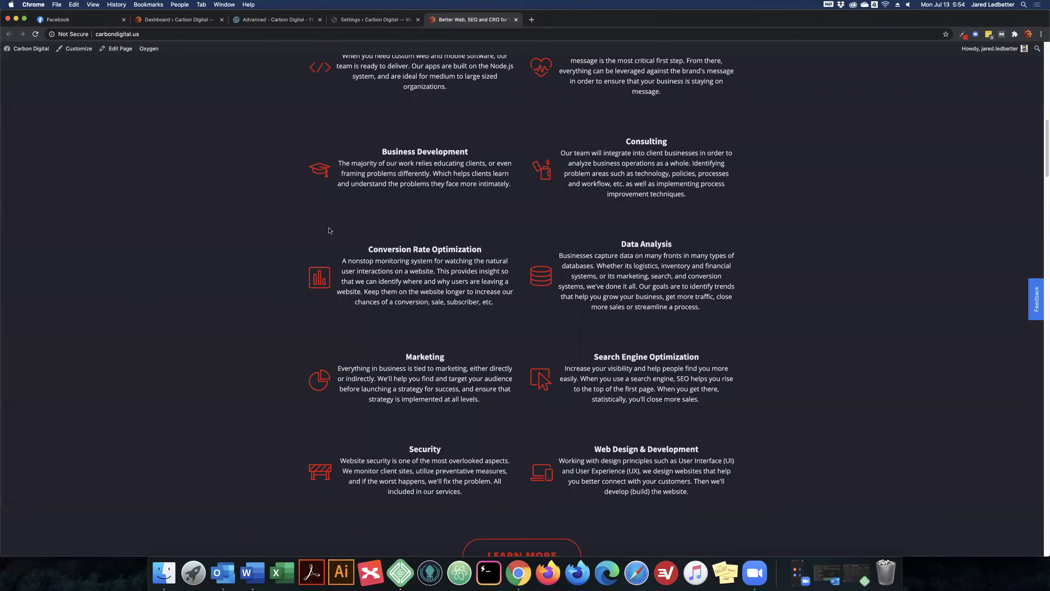
scroll(329, 231, "up", 20)
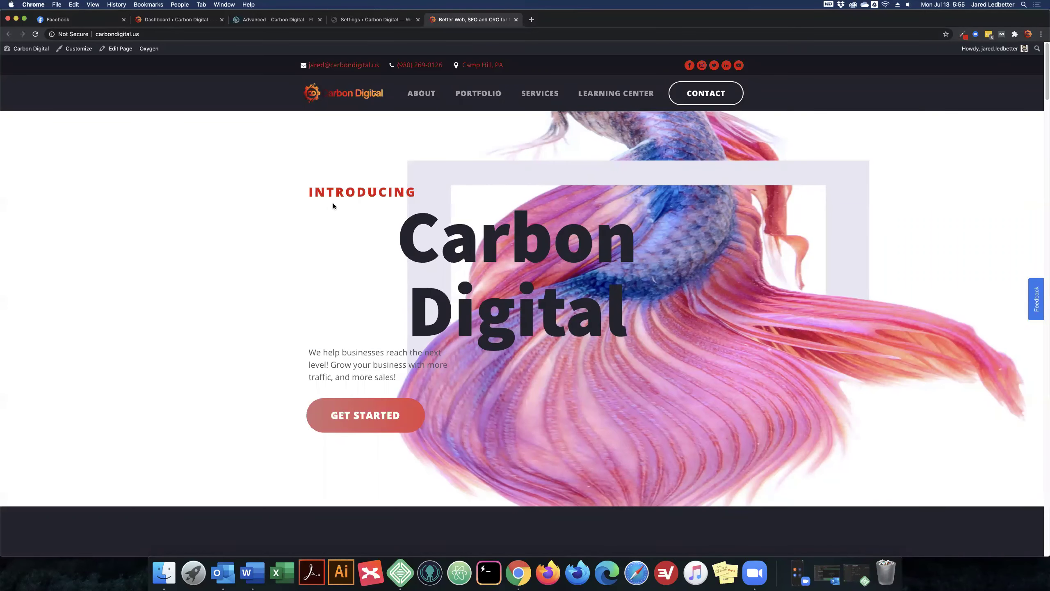